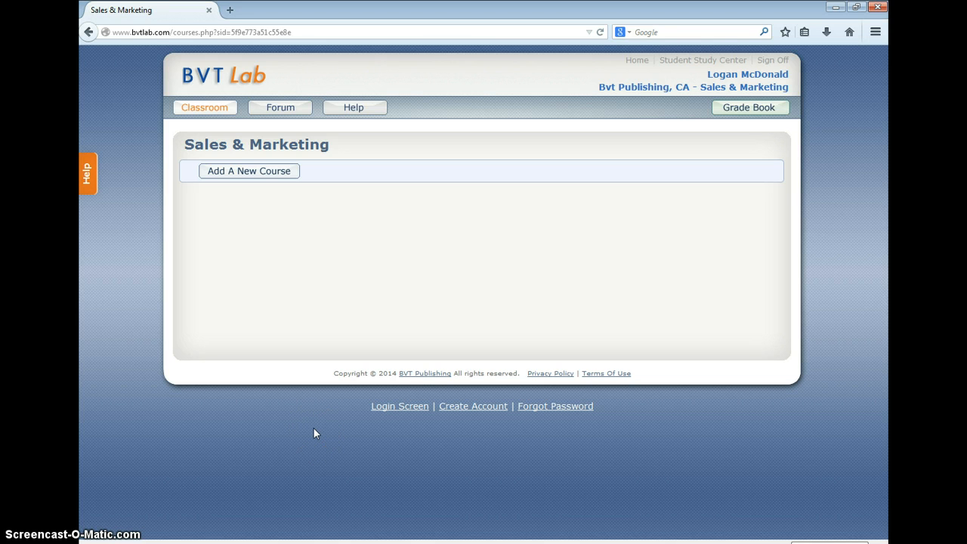
# Step: Create a course using the Abnormal Psychology: Clinical and Scientific Perspectives 5 textbook, with course code ABPSY and name Psy100
pyautogui.click(242, 172)
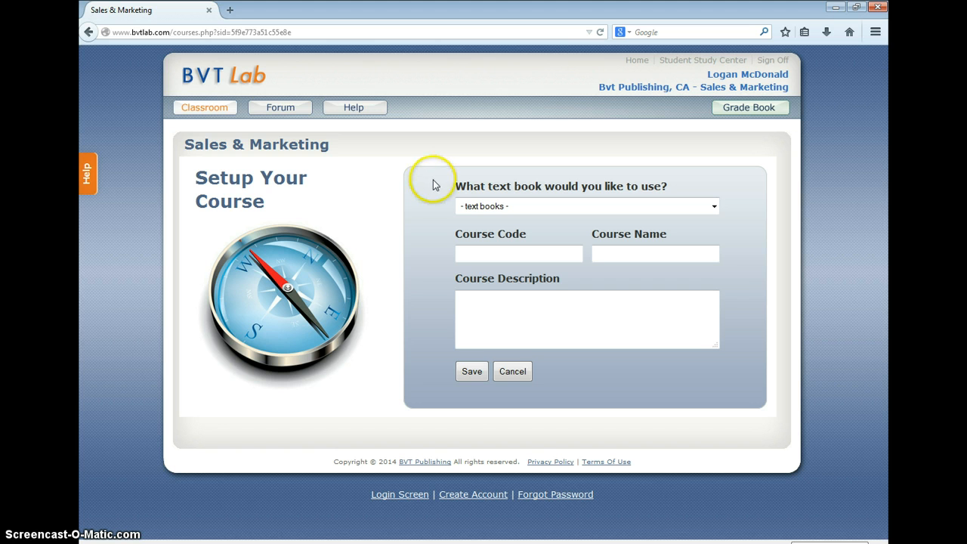
pyautogui.click(469, 205)
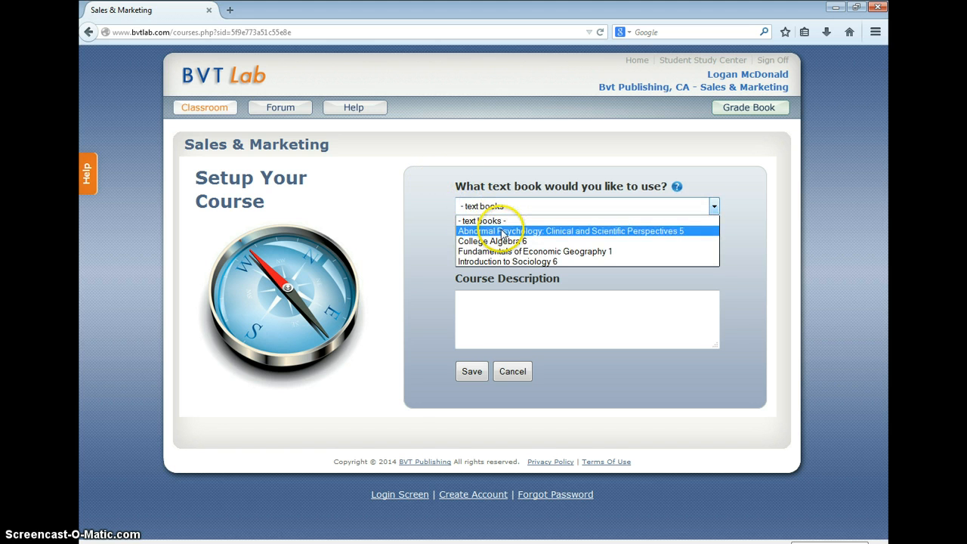
pyautogui.click(495, 231)
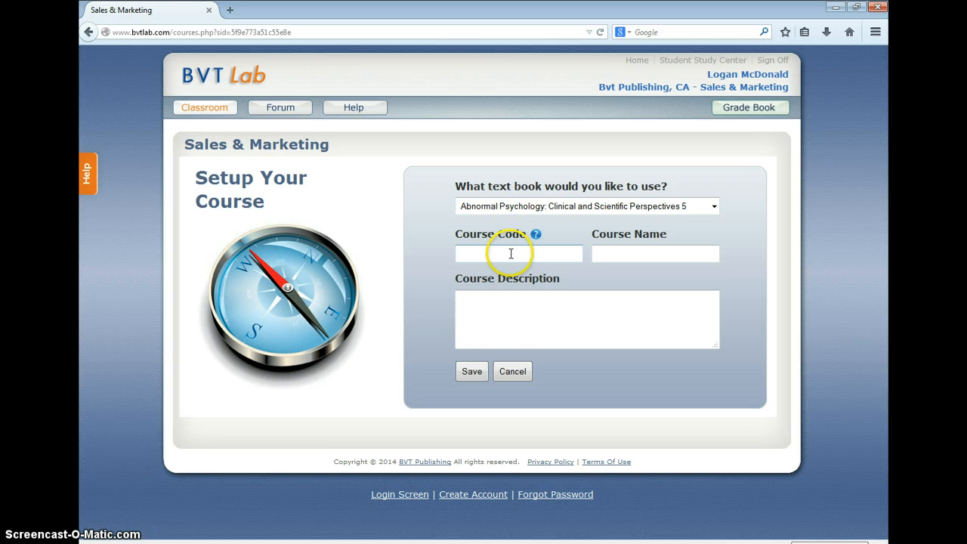
pyautogui.click(511, 254)
pyautogui.write('ABPSY')
pyautogui.press('Tab')
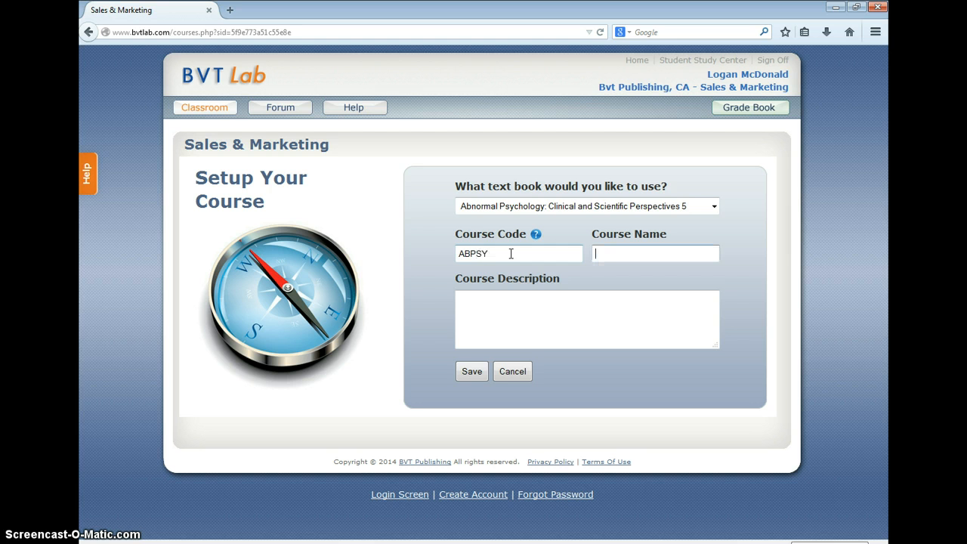
pyautogui.write('Psy100')
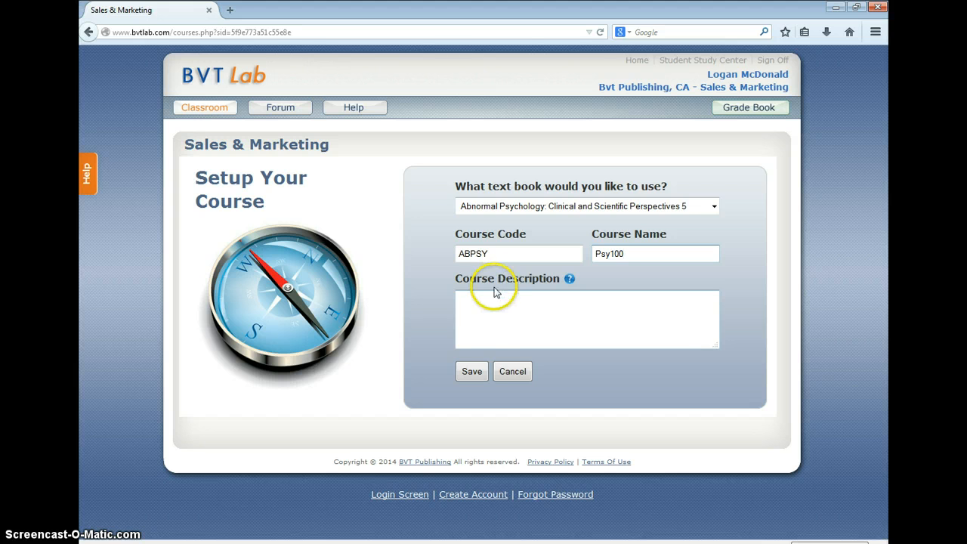
pyautogui.click(472, 372)
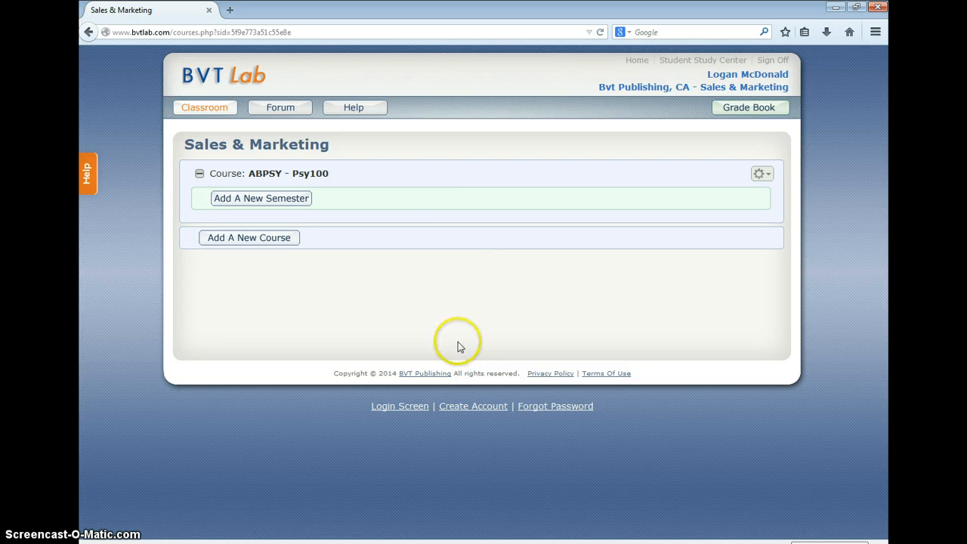
# Step: Start a new section for the ABPSY course and define a new semester for it named Fall
pyautogui.click(275, 201)
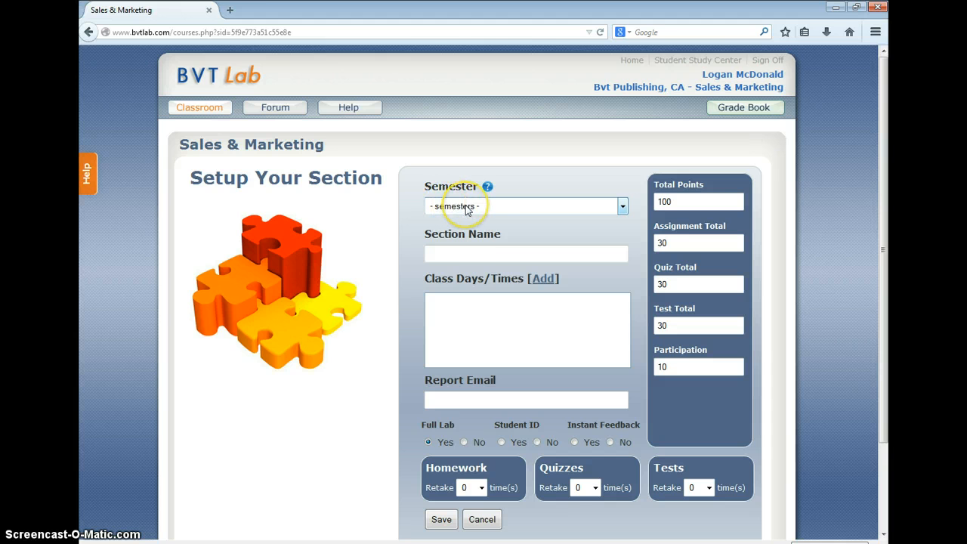
pyautogui.click(466, 210)
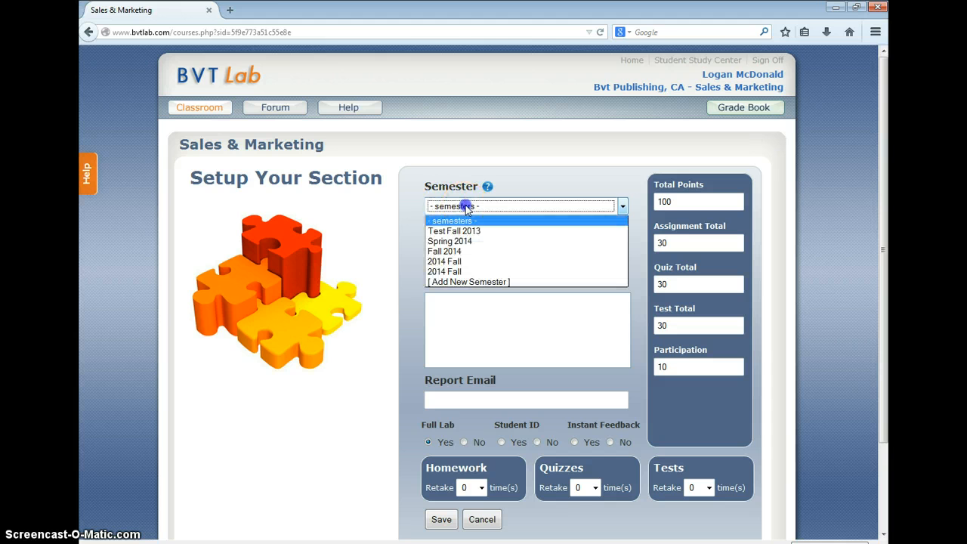
pyautogui.click(496, 283)
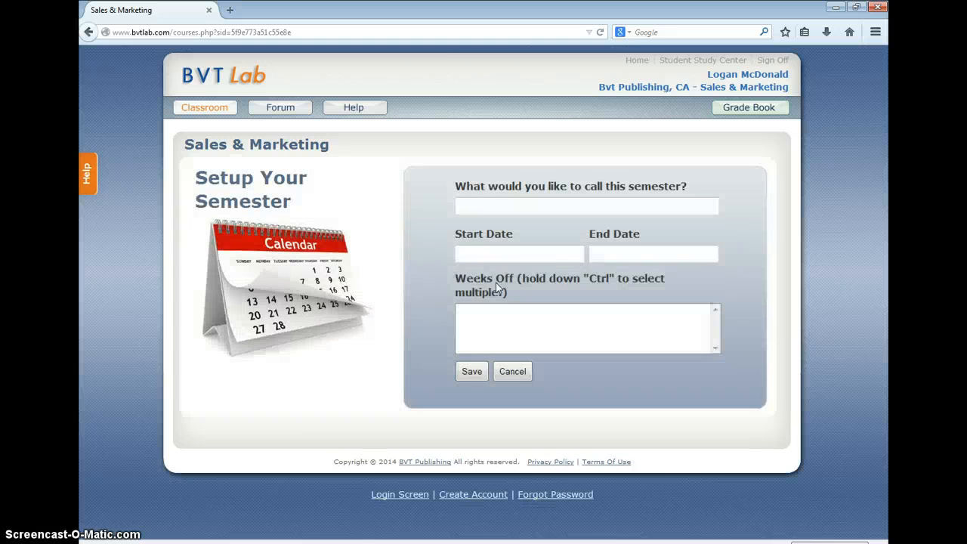
pyautogui.click(511, 205)
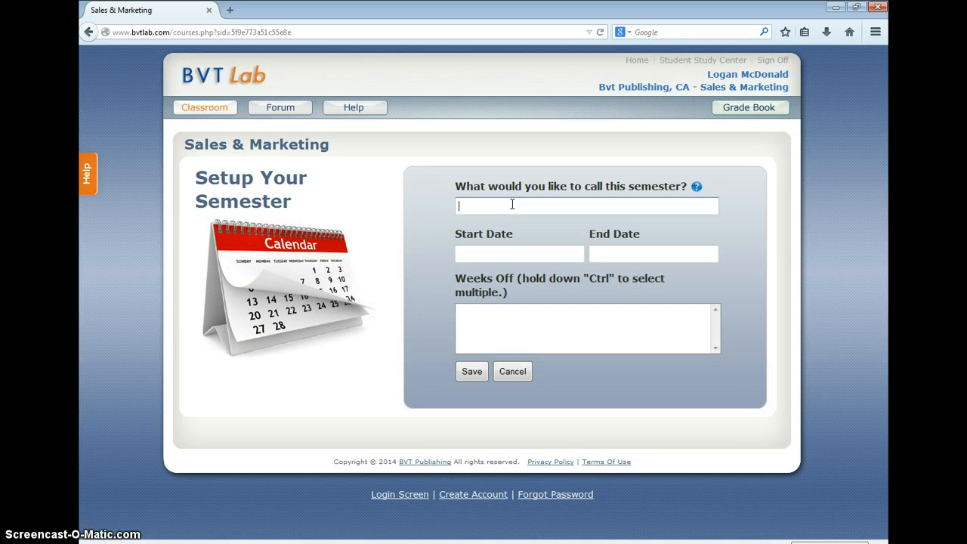
pyautogui.write('Fall')
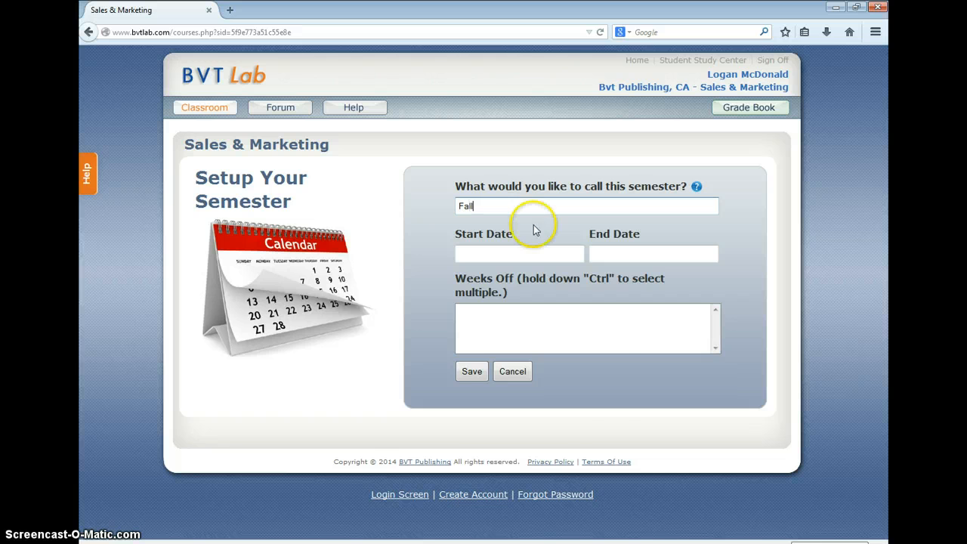
# Step: Set the Fall semester's start date to 08/15/2014 and its end date to 12/25/2014
pyautogui.click(551, 254)
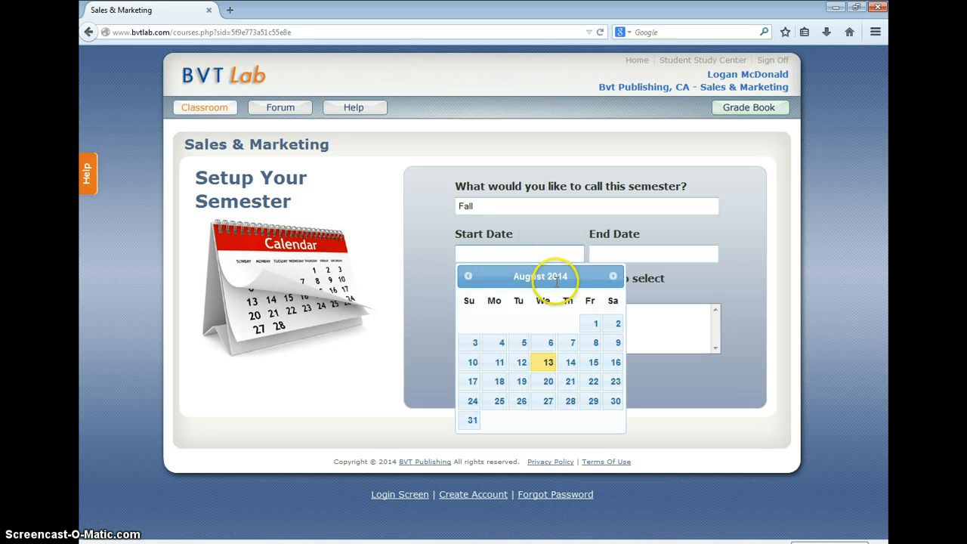
pyautogui.click(594, 362)
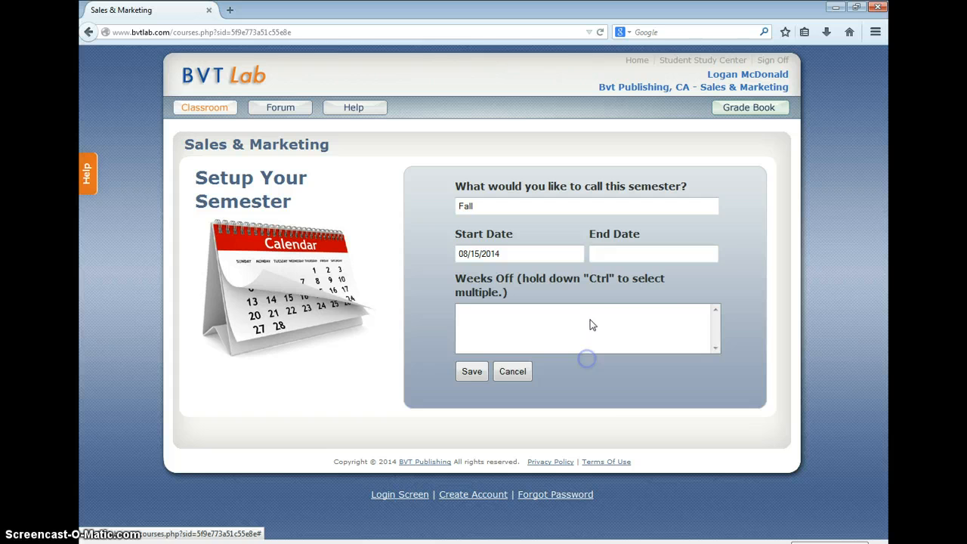
pyautogui.click(613, 252)
pyautogui.click(746, 278)
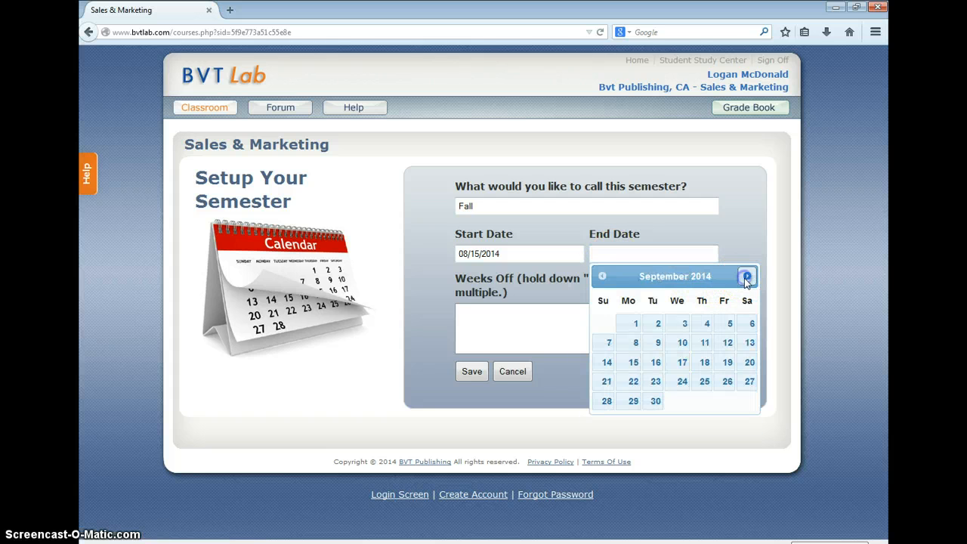
pyautogui.click(747, 276)
pyautogui.click(746, 276)
pyautogui.click(746, 277)
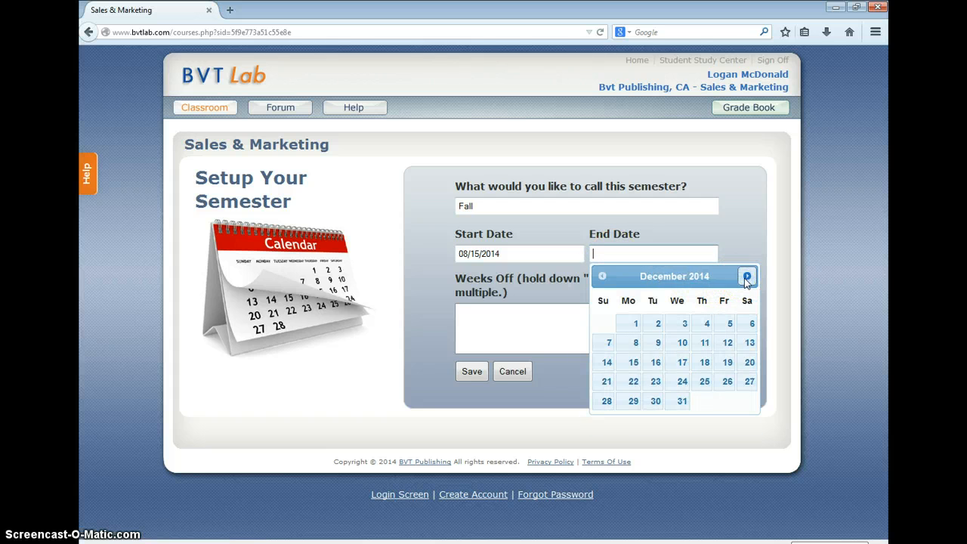
pyautogui.click(703, 384)
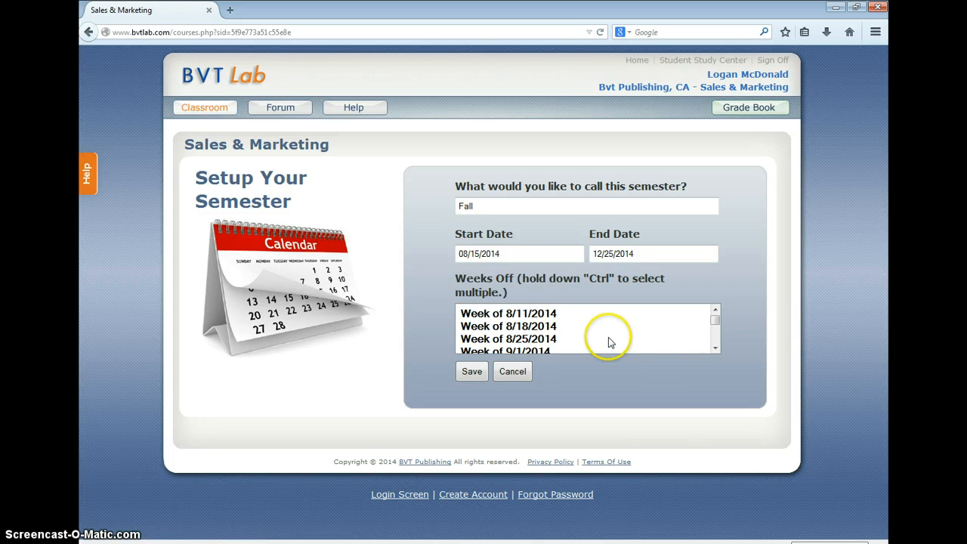
# Step: Mark the week of 8/18/2014 as a week off and save the semester
pyautogui.click(564, 326)
pyautogui.click(566, 301)
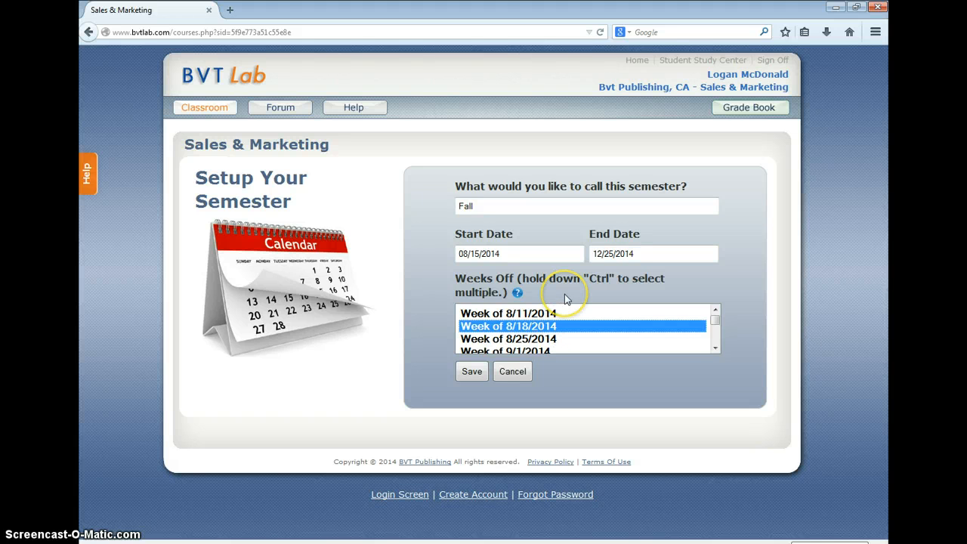
pyautogui.click(468, 372)
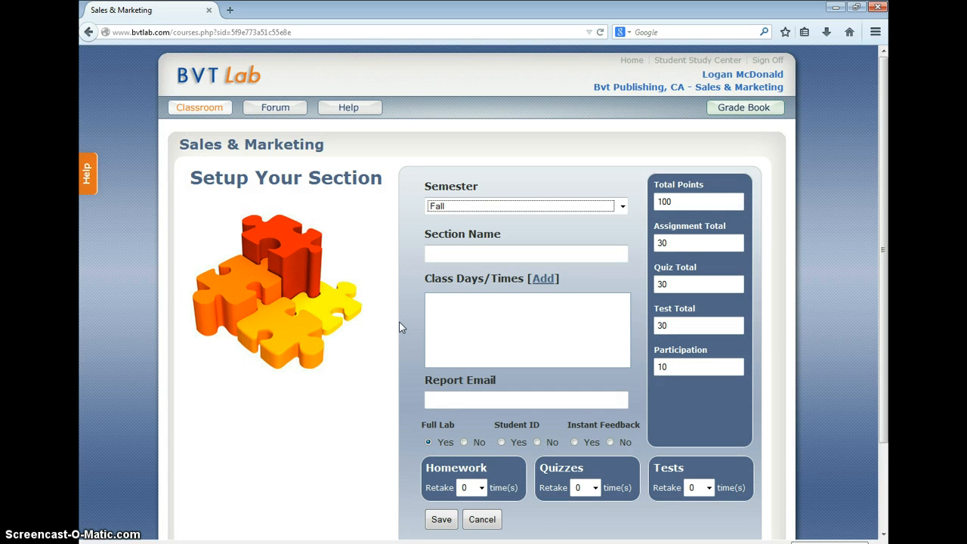
# Step: Name the section Psy101
pyautogui.click(443, 251)
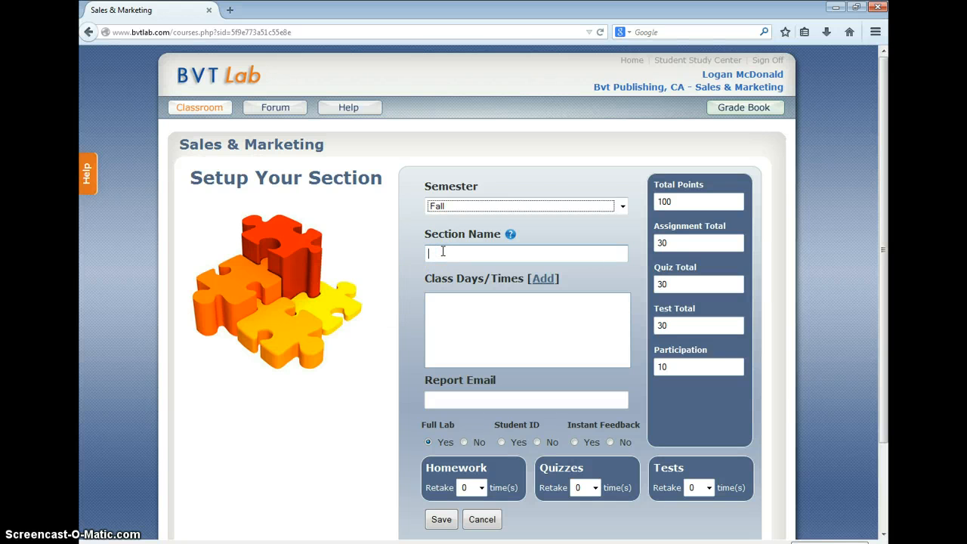
pyautogui.write('Psy')
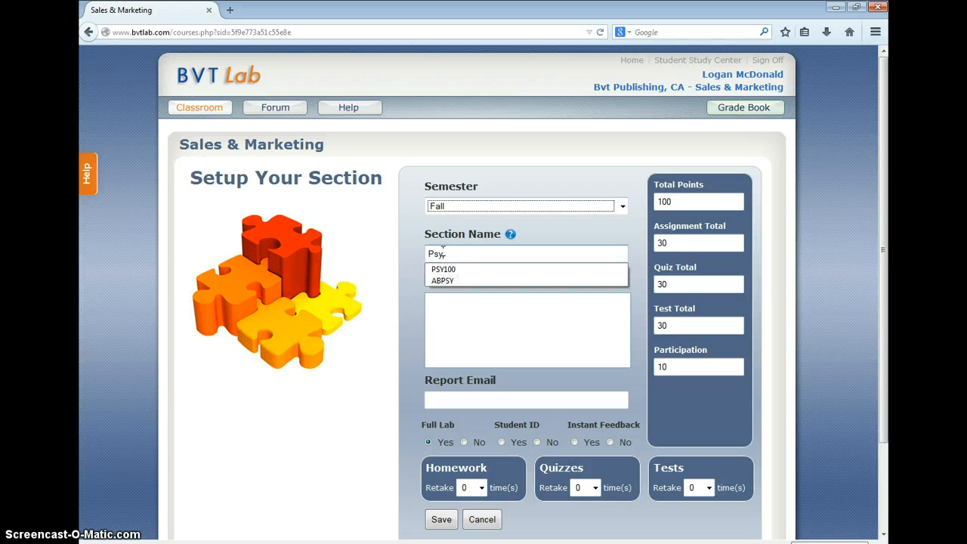
pyautogui.write('101')
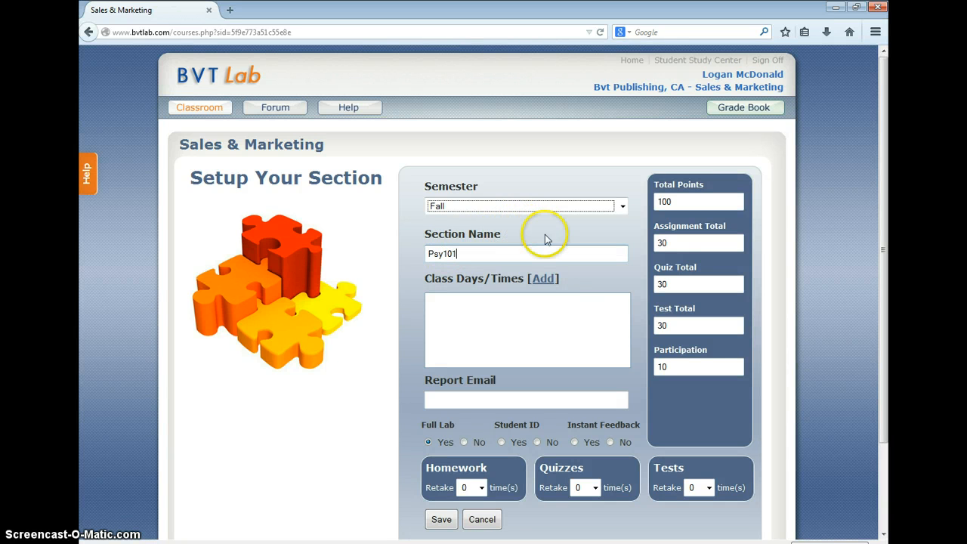
# Step: Add a Monday class time from 8:00 am to 10:00 am to the section
pyautogui.click(544, 279)
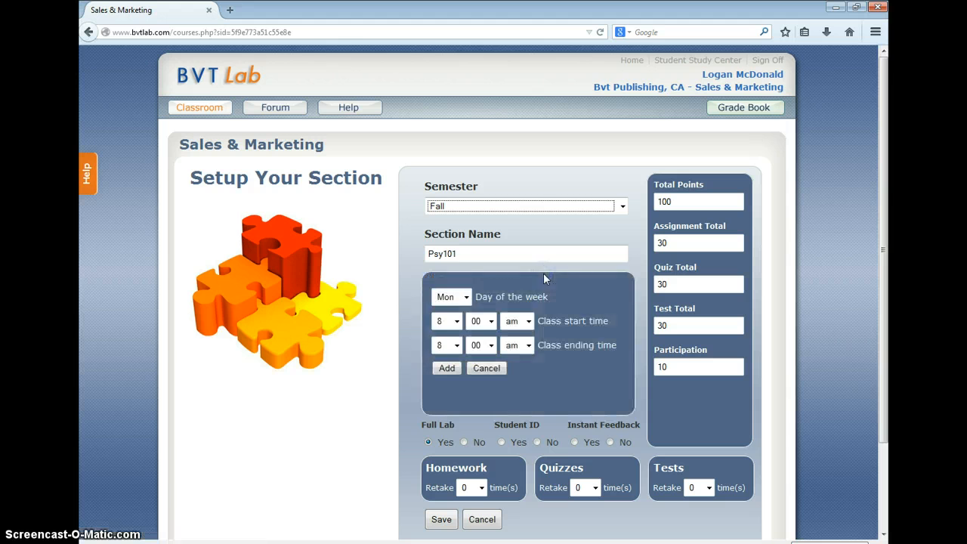
pyautogui.click(456, 344)
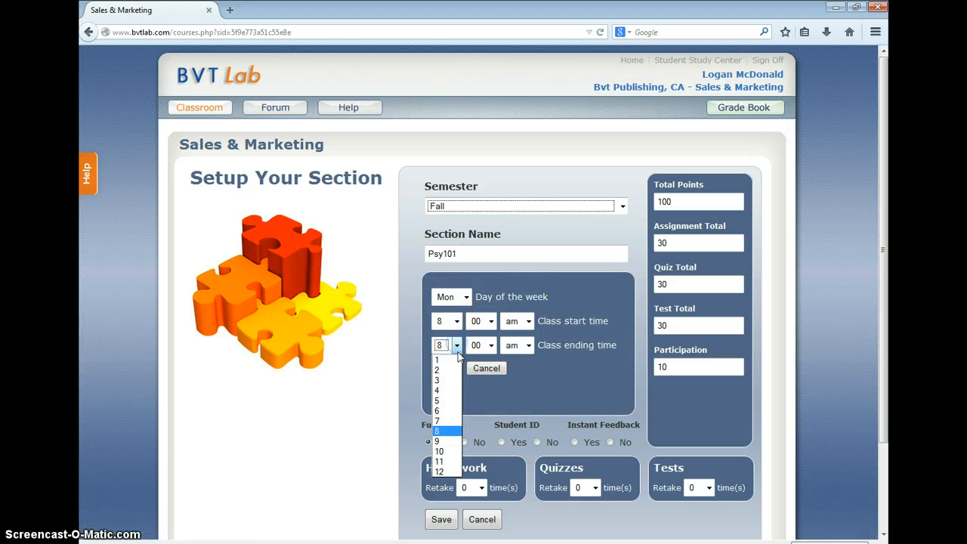
pyautogui.click(449, 452)
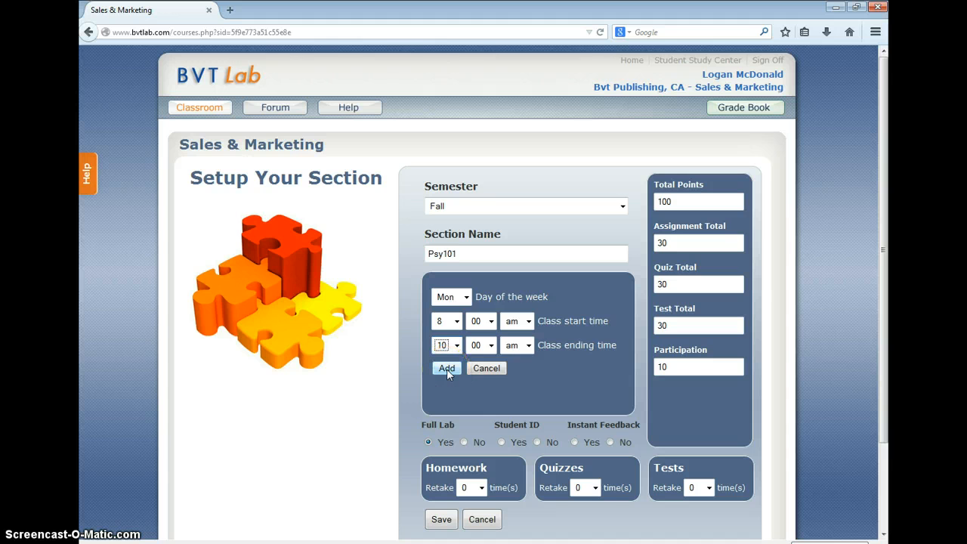
pyautogui.click(447, 369)
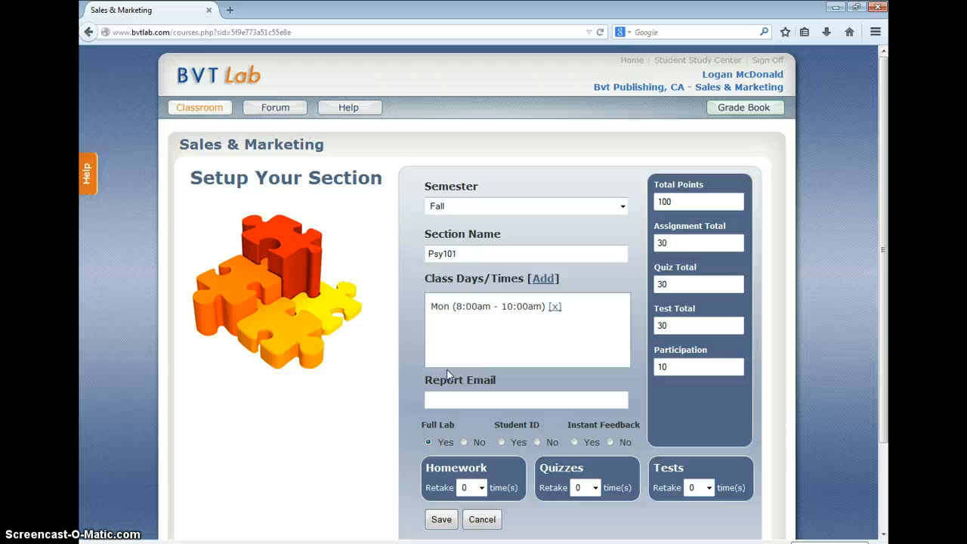
# Step: Set both the Student ID and Instant Feedback options of the section to No
pyautogui.click(455, 400)
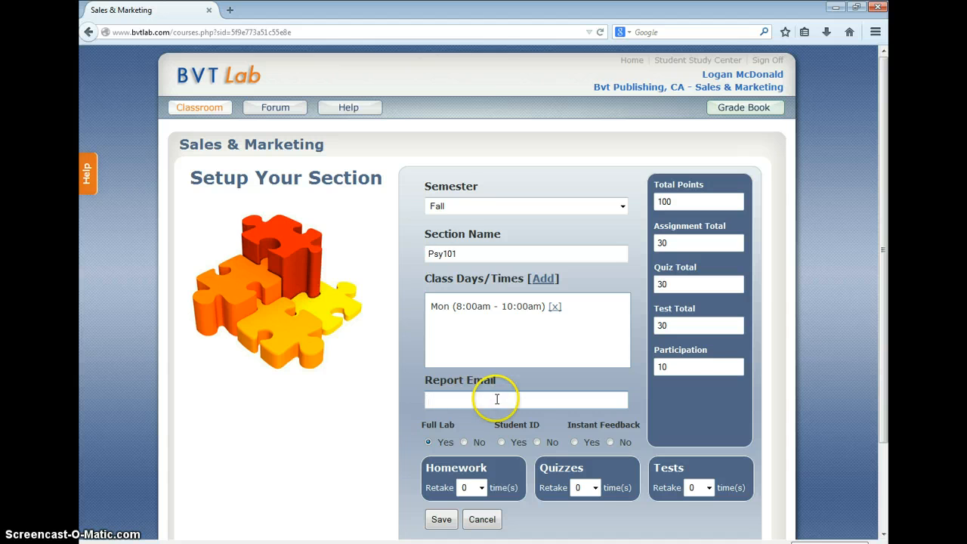
pyautogui.click(537, 442)
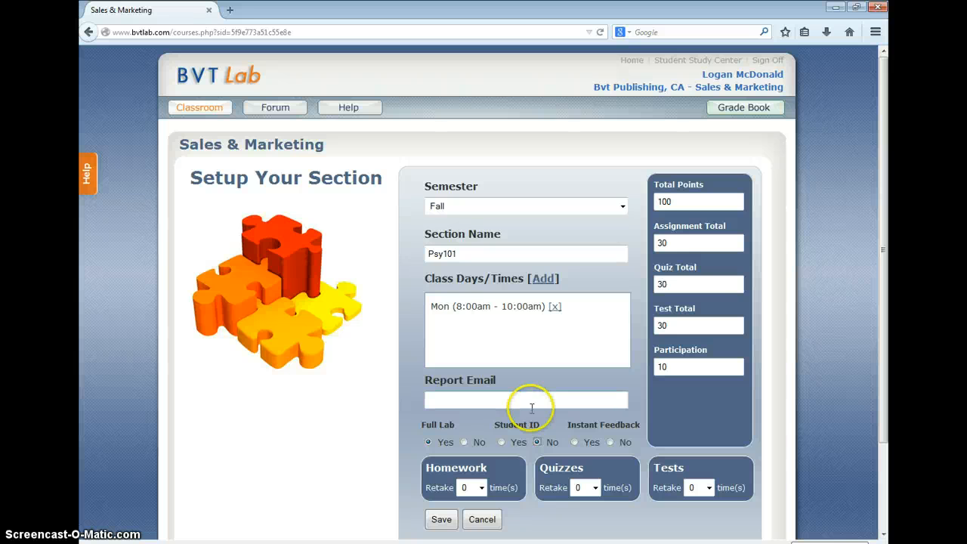
pyautogui.click(610, 442)
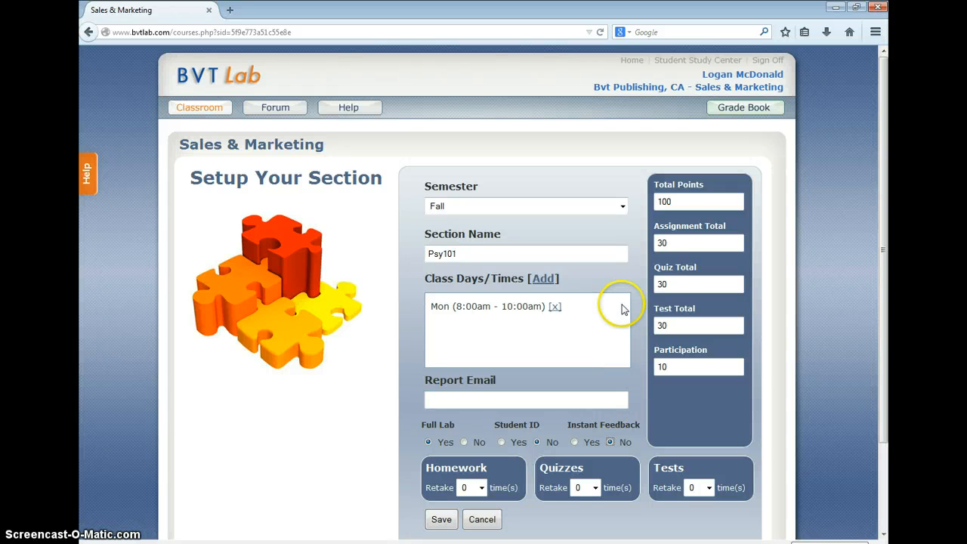
# Step: Set the section's total points to 1000
pyautogui.click(682, 205)
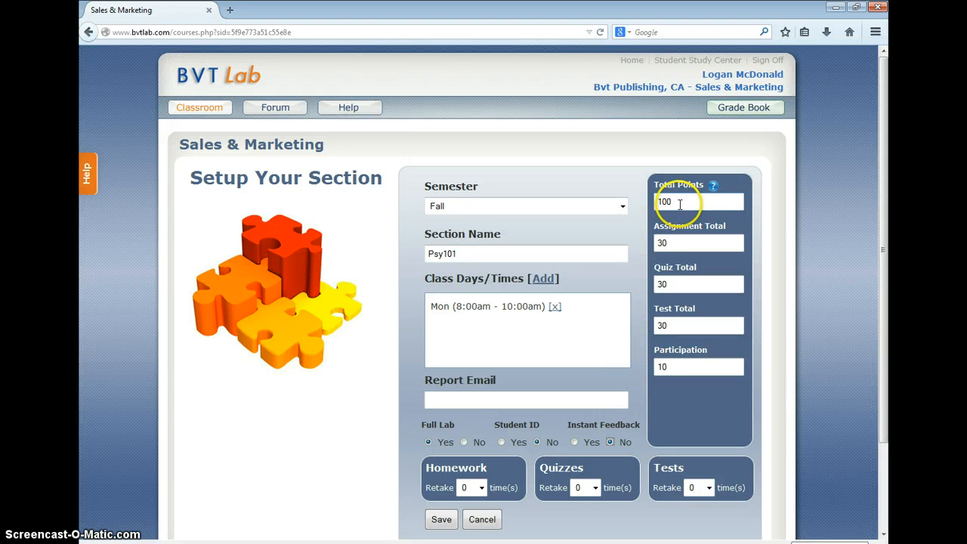
pyautogui.moveTo(680, 204); pyautogui.dragTo(654, 209)
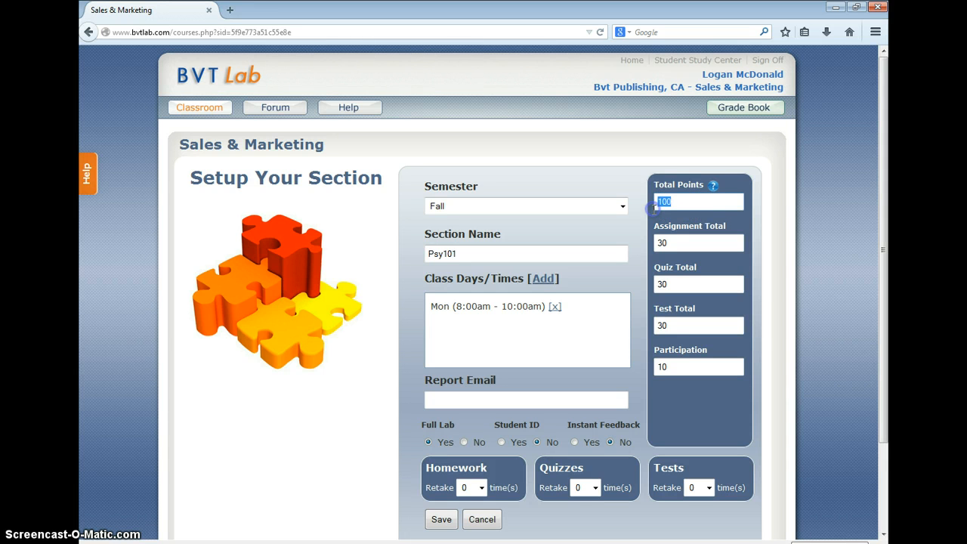
pyautogui.write('1000')
pyautogui.click(644, 221)
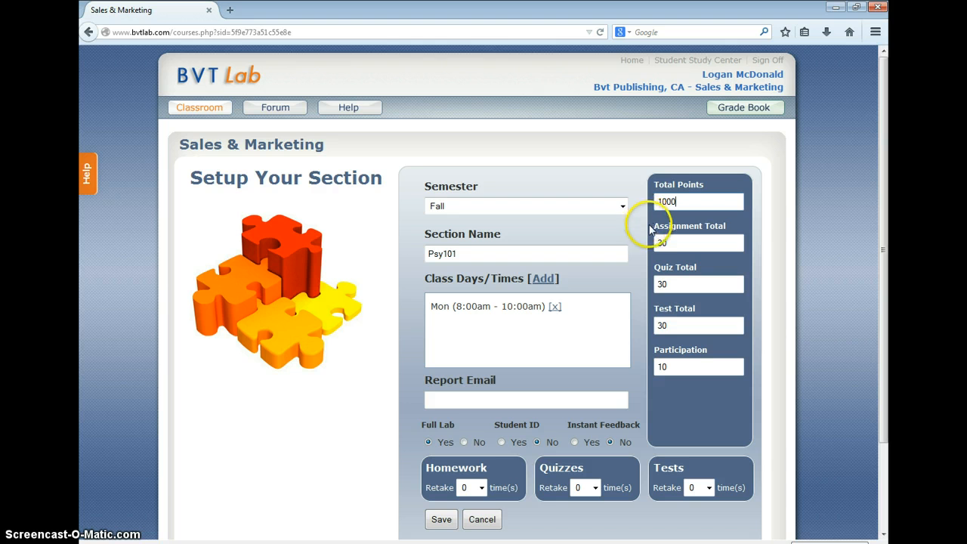
# Step: Set the assignment, quiz and test totals to 300 points each and participation to 100
pyautogui.click(657, 242)
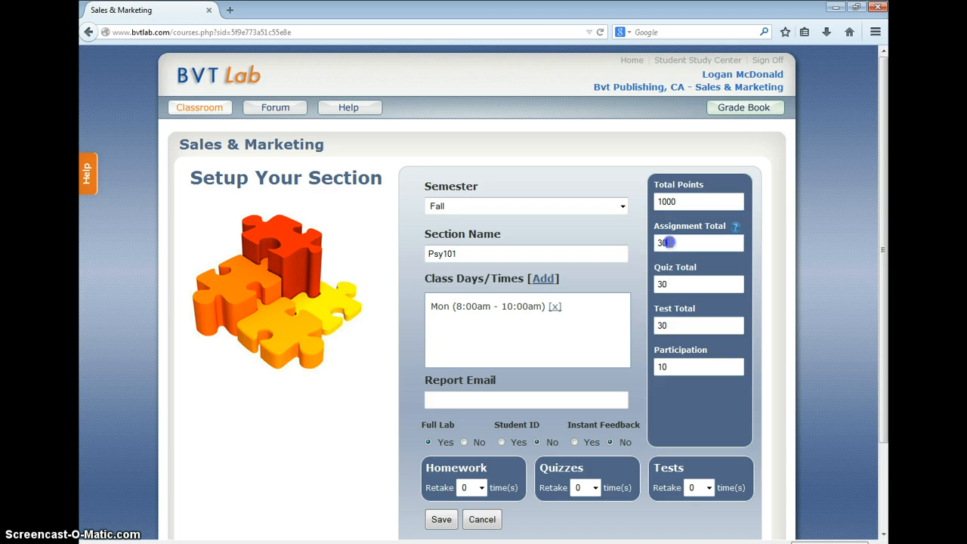
pyautogui.write('0')
pyautogui.click(675, 283)
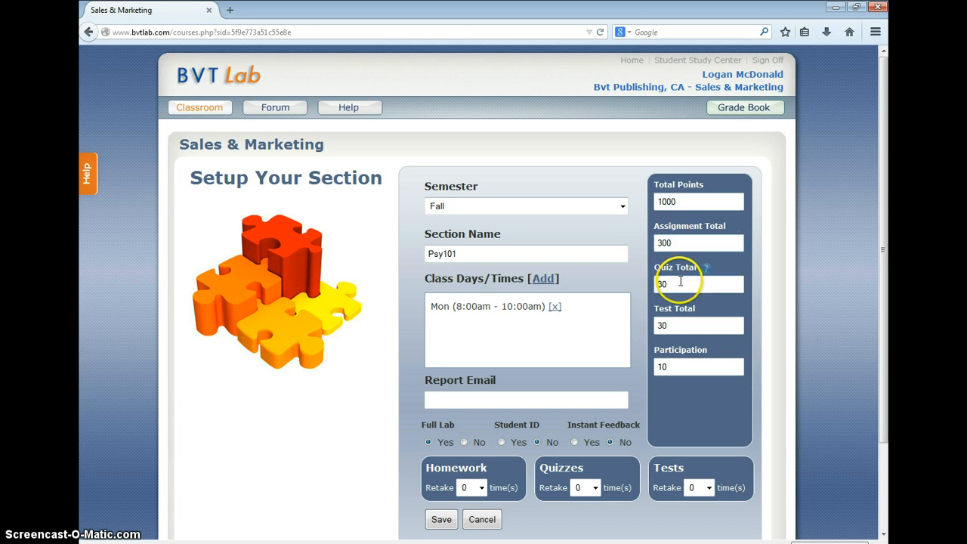
pyautogui.write('0')
pyautogui.click(684, 323)
pyautogui.write('0')
pyautogui.click(687, 363)
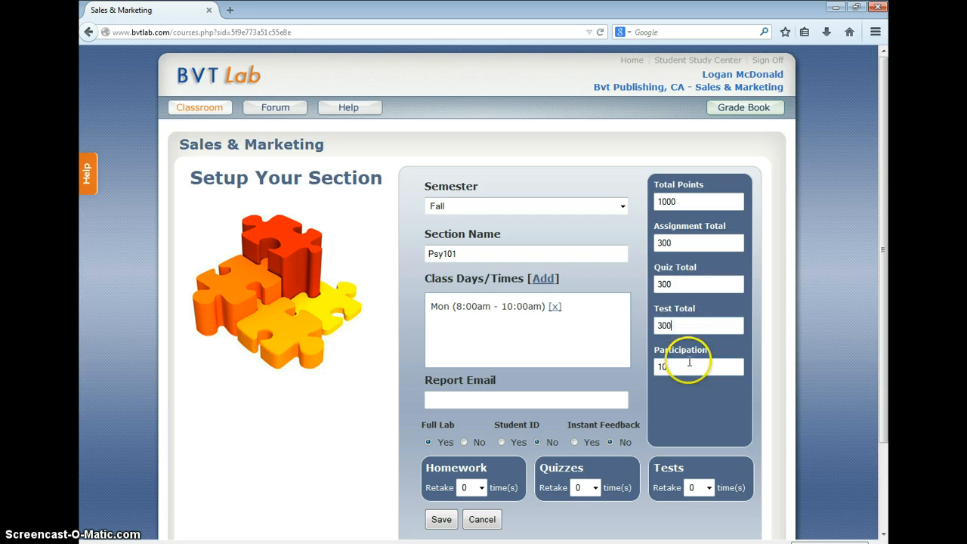
pyautogui.write('0')
pyautogui.click(699, 356)
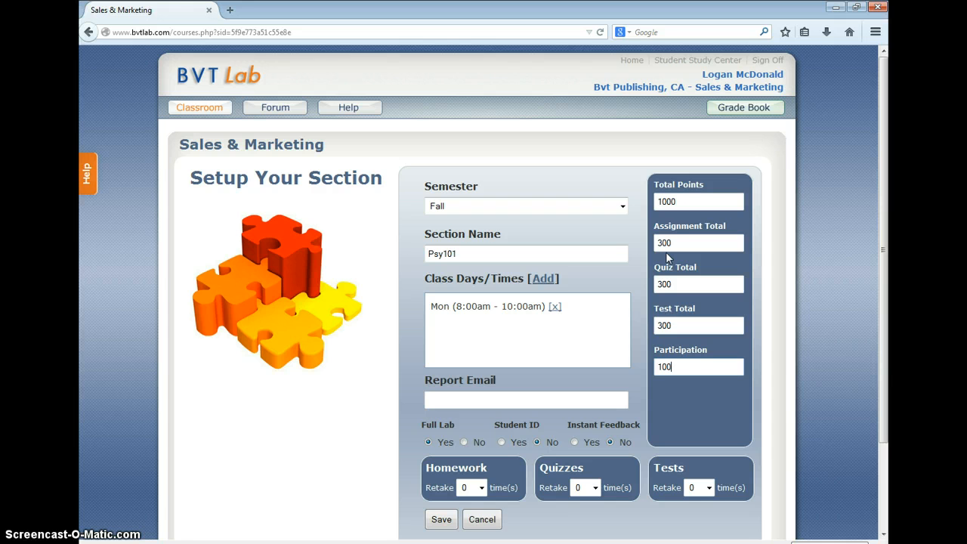
# Step: Review the homework retake options, keep 0 retakes, and save the new Psy101 section
pyautogui.click(481, 488)
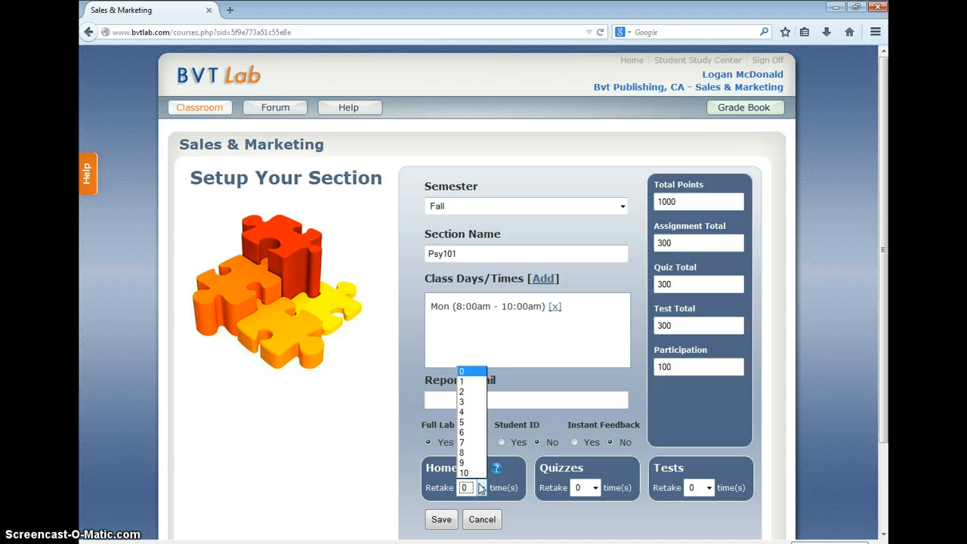
pyautogui.click(481, 487)
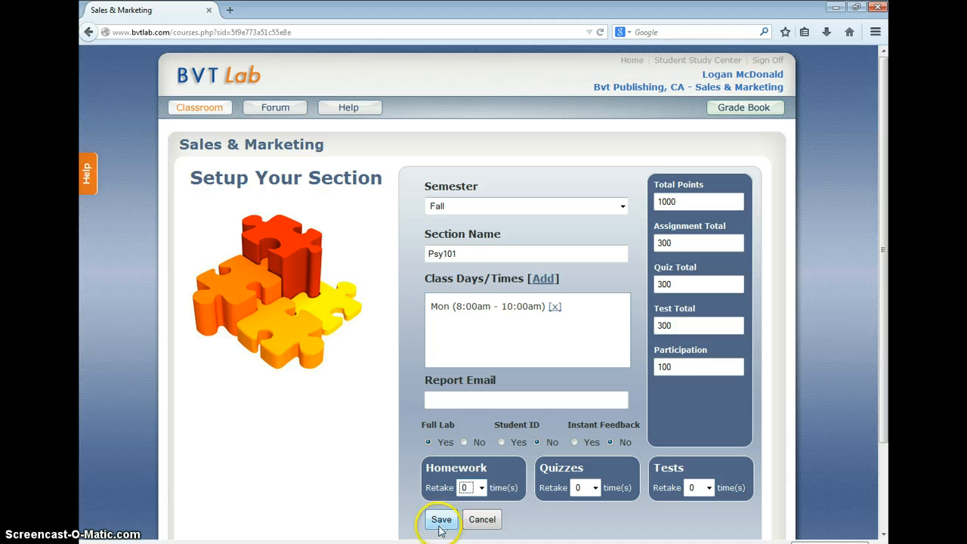
pyautogui.click(441, 521)
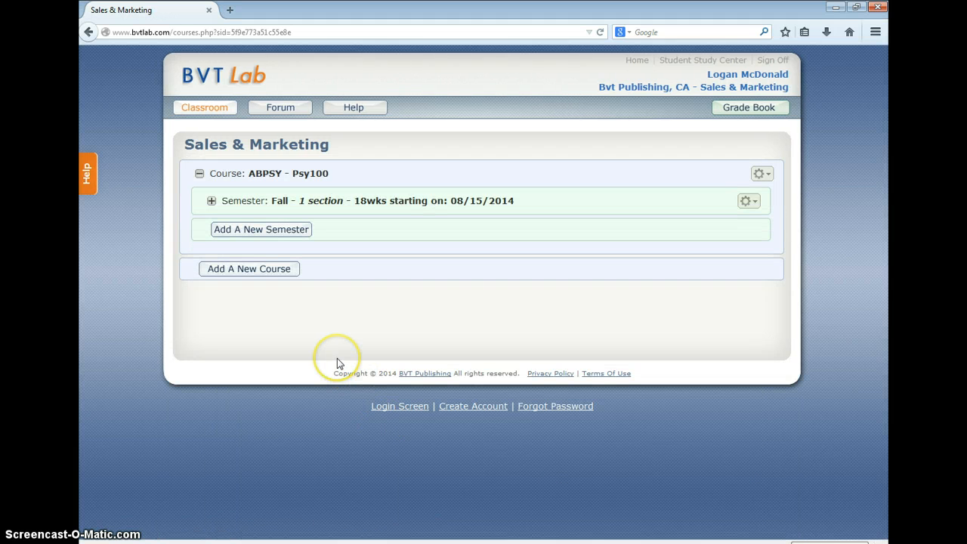
# Step: Expand the Fall semester, open the grade book page and highlight the section code shown there
pyautogui.click(213, 203)
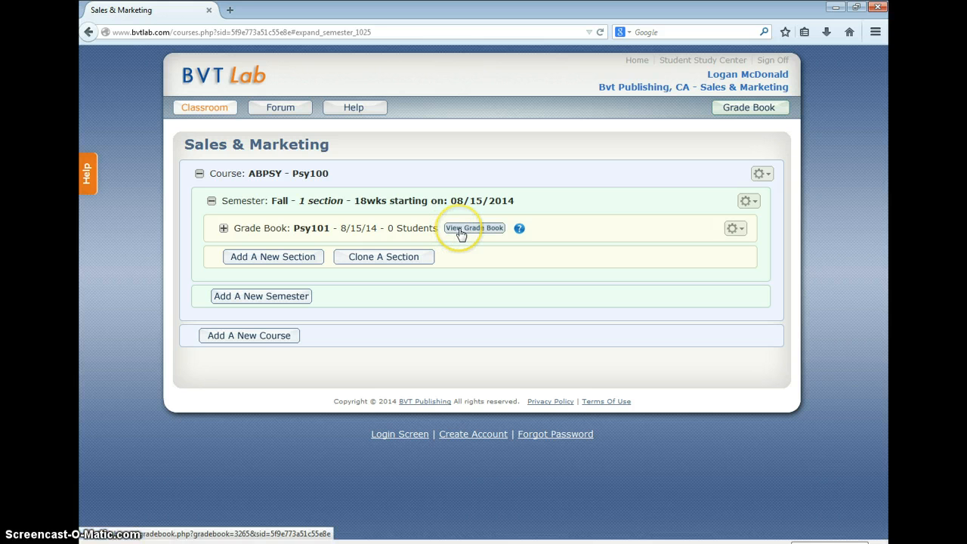
pyautogui.click(743, 114)
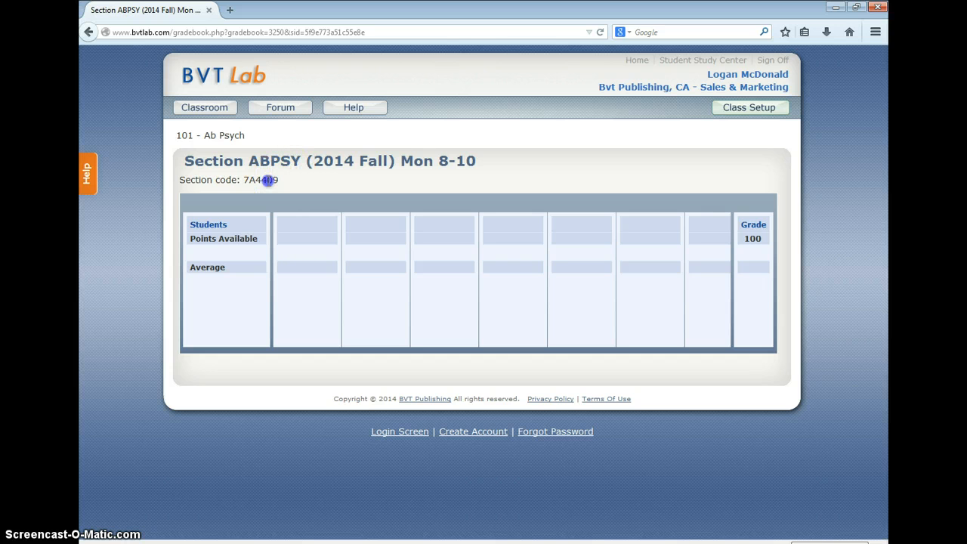
pyautogui.doubleClick(269, 182)
# Step: Return to the classroom setup and expand the ABPSY course, its Fall semester and the Psy101 grade book
pyautogui.click(211, 112)
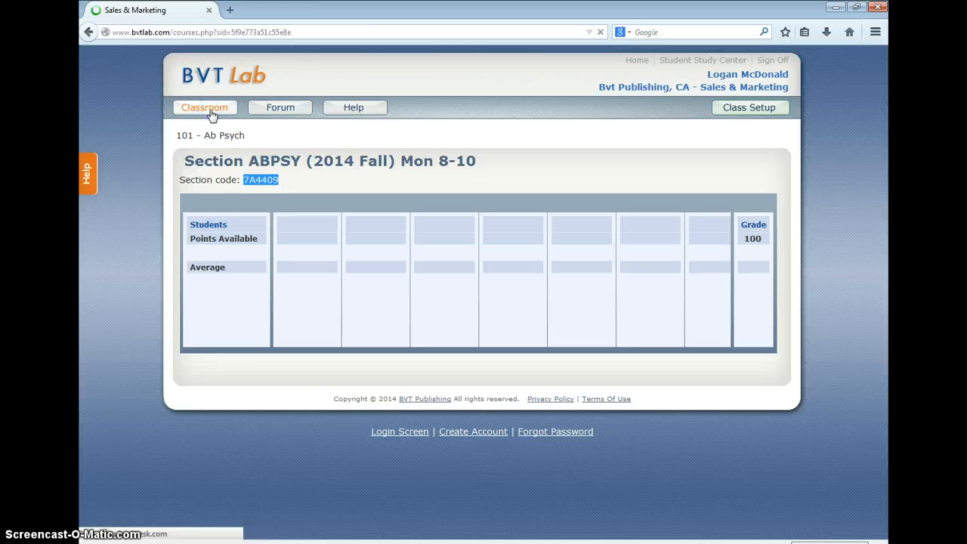
pyautogui.click(201, 175)
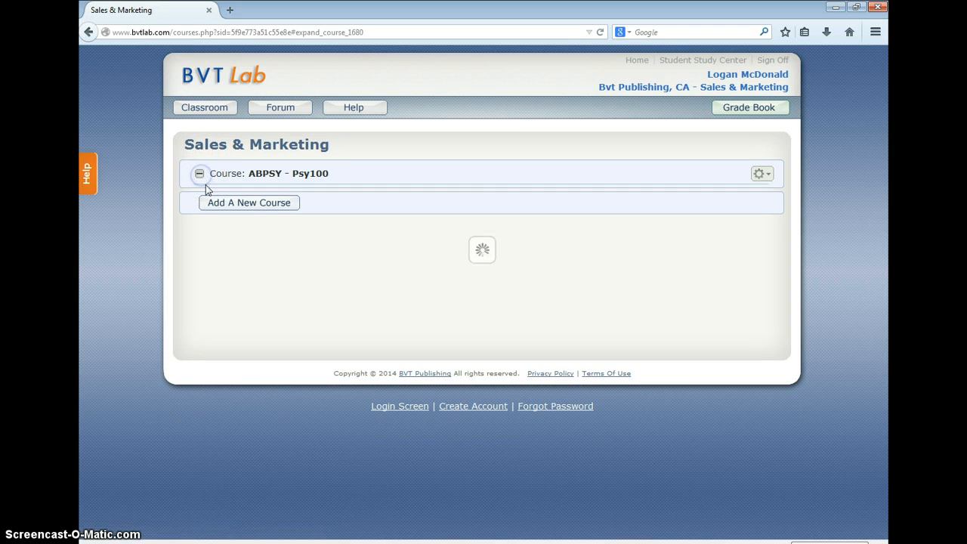
pyautogui.click(211, 201)
pyautogui.click(217, 223)
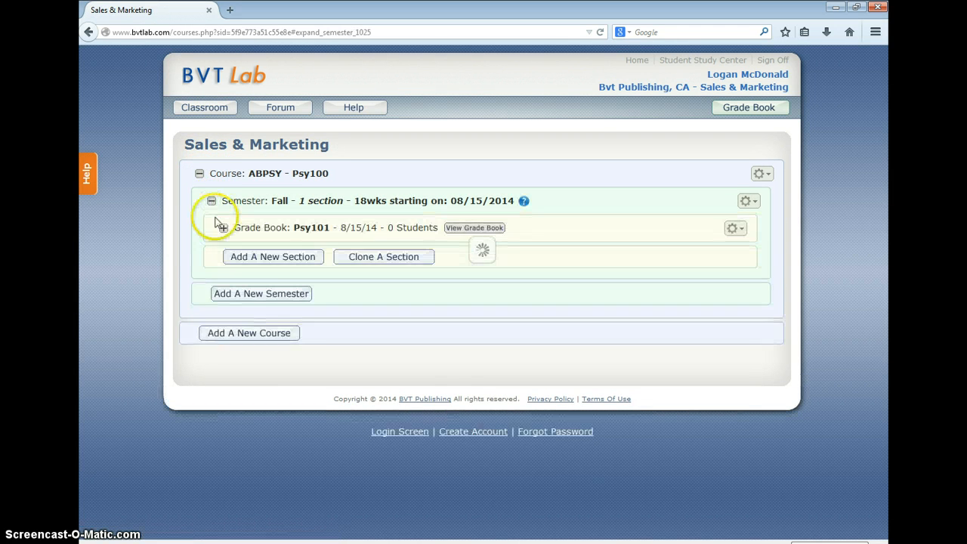
pyautogui.click(224, 228)
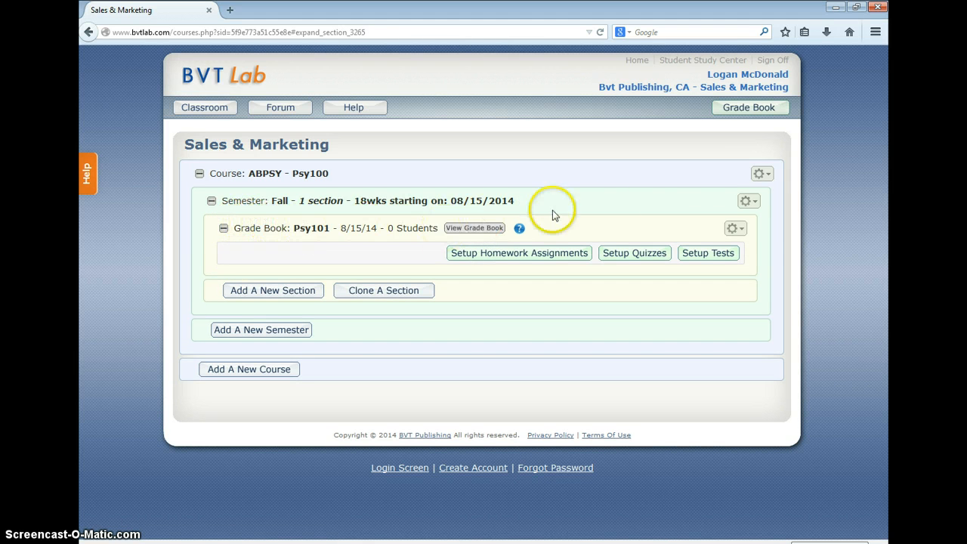
# Step: Open the Psy101 section for editing and set its total points to 100
pyautogui.click(732, 229)
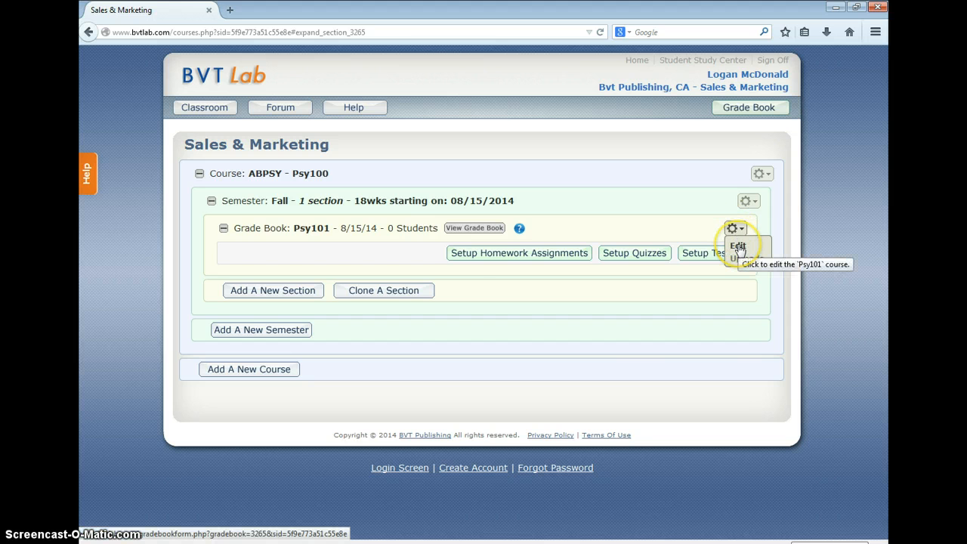
pyautogui.click(738, 247)
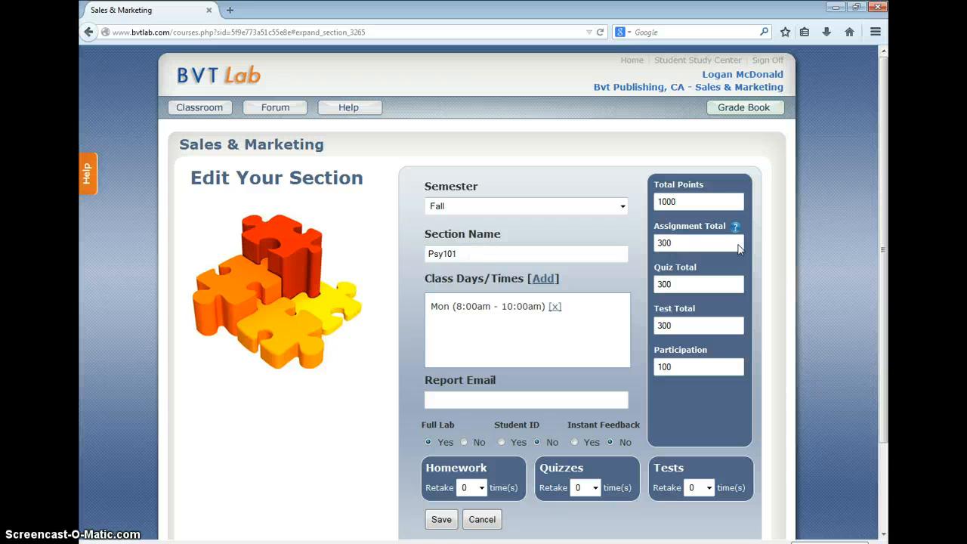
pyautogui.scroll(-2, 739, 244)
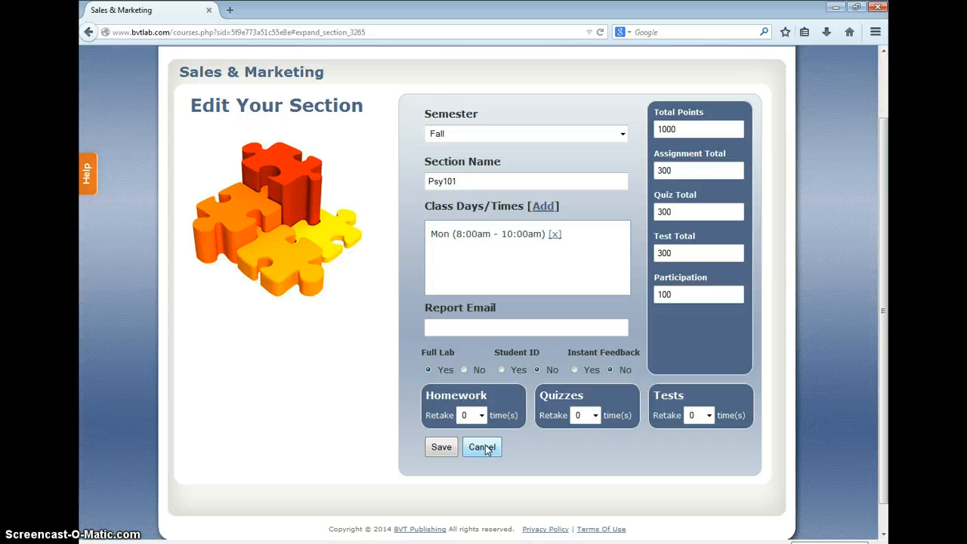
pyautogui.click(694, 132)
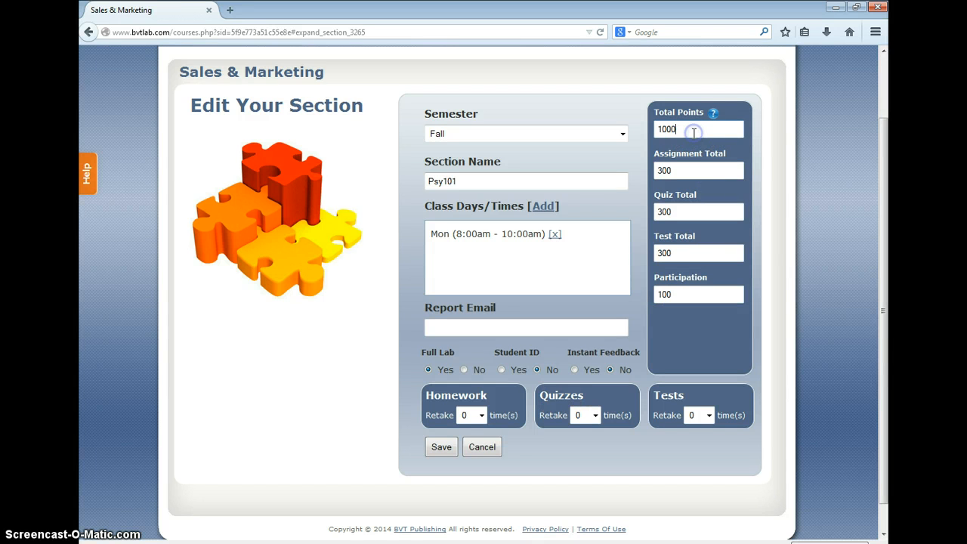
# Step: Set the assignment, quiz and test totals to 30 points each and participation to 10, and save the section
pyautogui.click(688, 168)
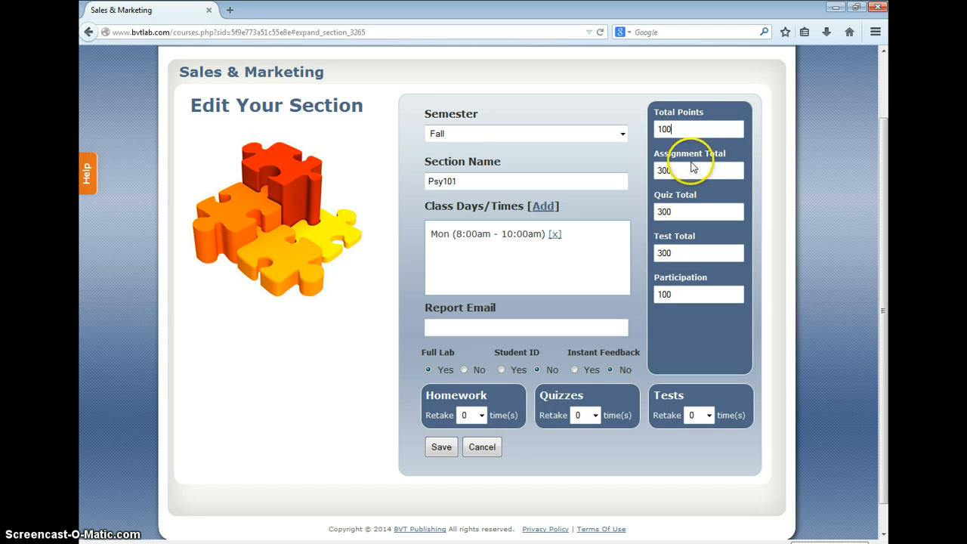
pyautogui.press('BackSpace')
pyautogui.click(696, 212)
pyautogui.press('BackSpace')
pyautogui.click(701, 253)
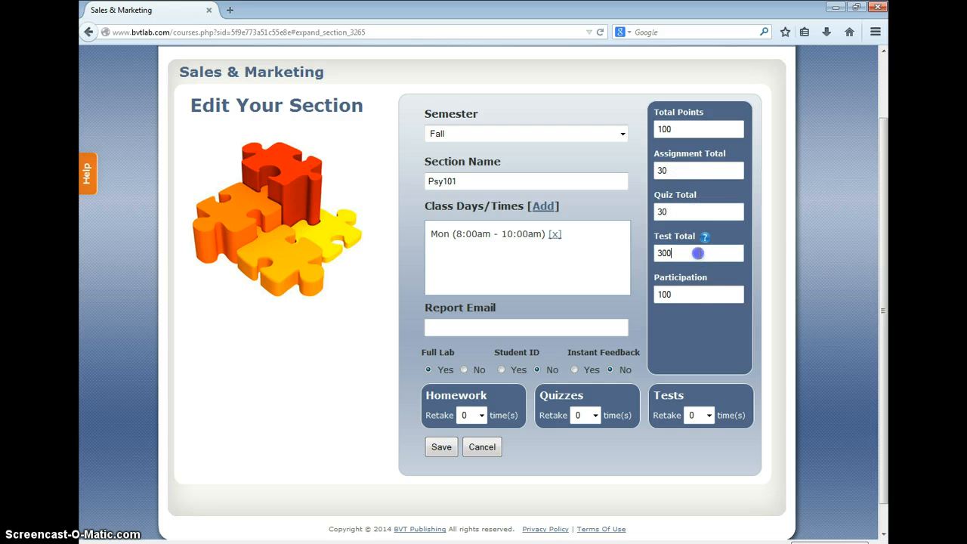
pyautogui.press('BackSpace')
pyautogui.click(696, 294)
pyautogui.press('BackSpace')
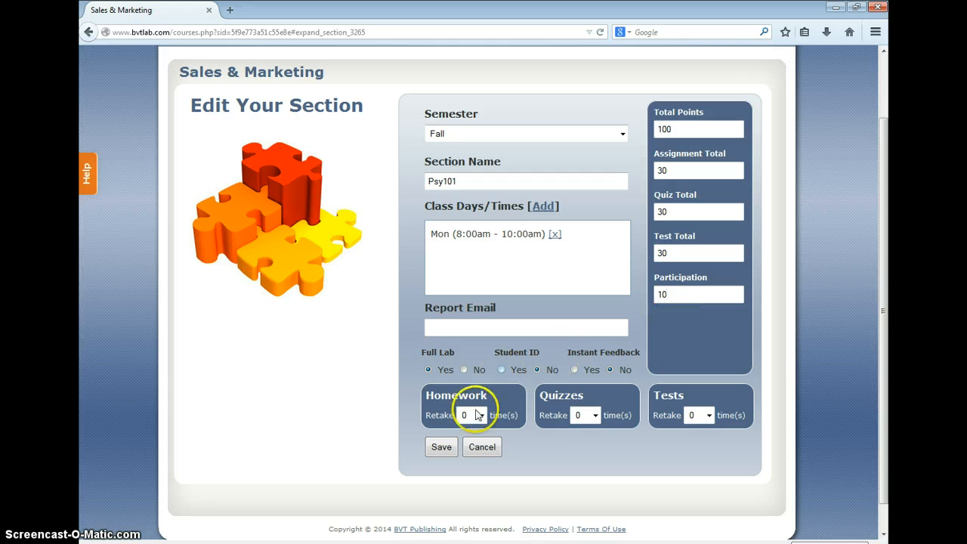
pyautogui.click(440, 447)
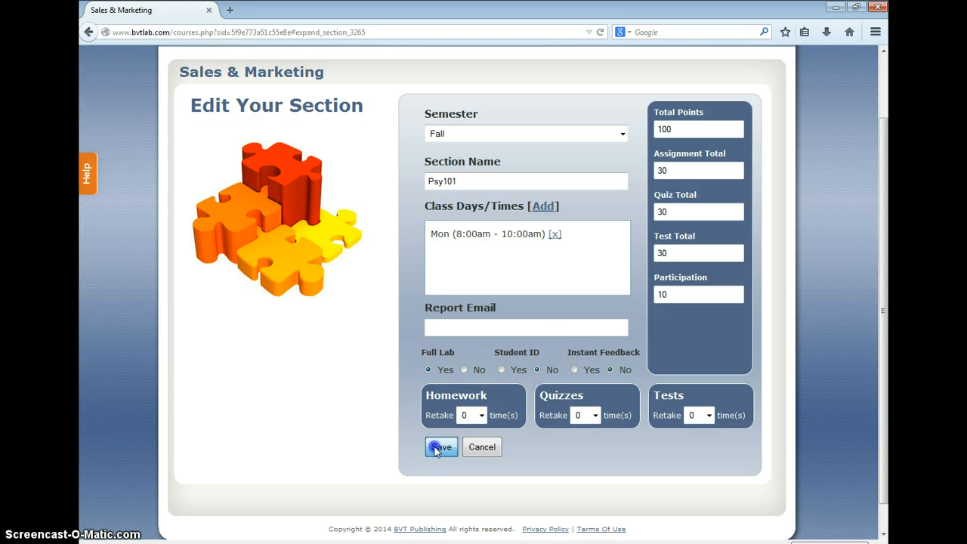